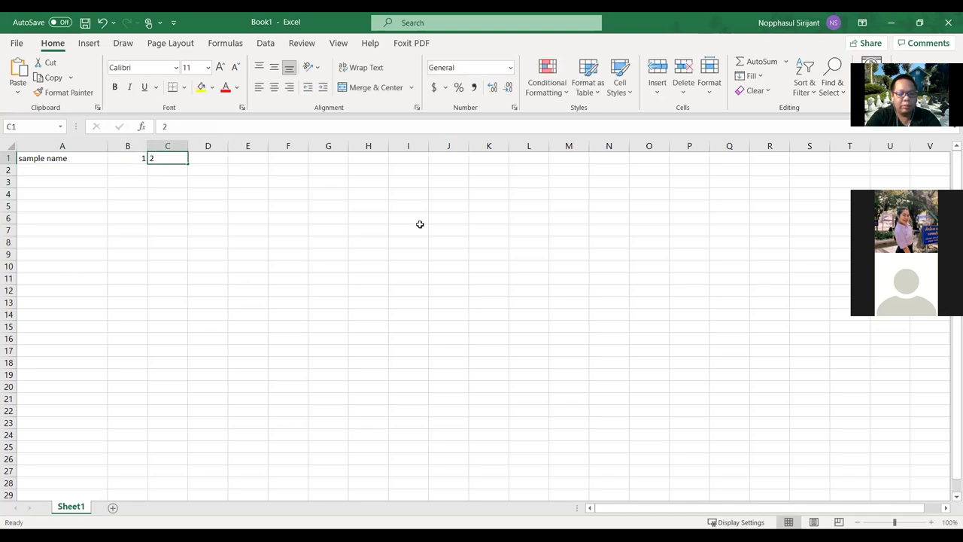
Number the column headers in D1, E1 and F1 as 3, 4 and 5
{"action": "key", "text": "Tab"}
{"action": "type", "text": "4"}
{"action": "key", "text": "Tab"}
{"action": "type", "text": "5"}
{"action": "key", "text": "Return"}
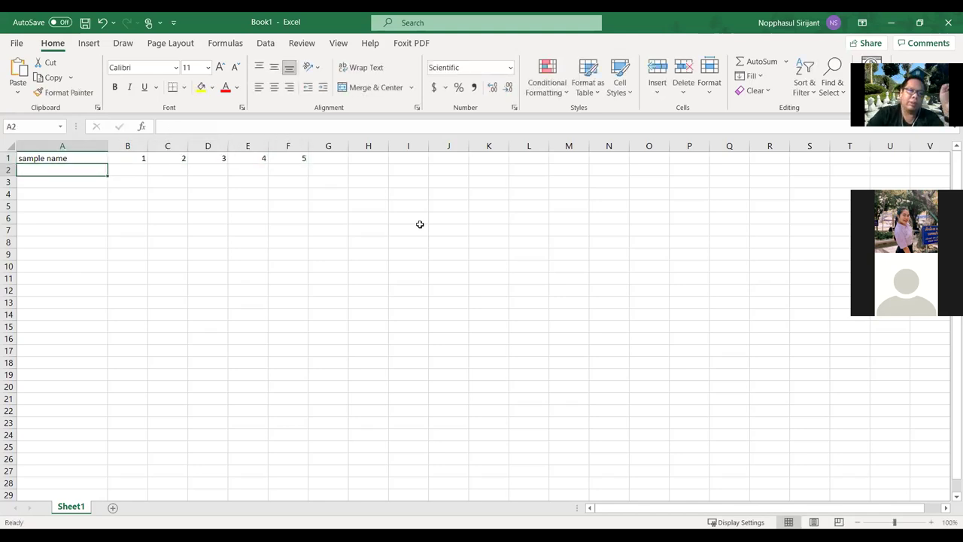
{"action": "key", "text": "Up"}
{"action": "key", "text": "Right"}
{"action": "key", "text": "Right"}
{"action": "key", "text": "Right"}
{"action": "key", "text": "Left"}
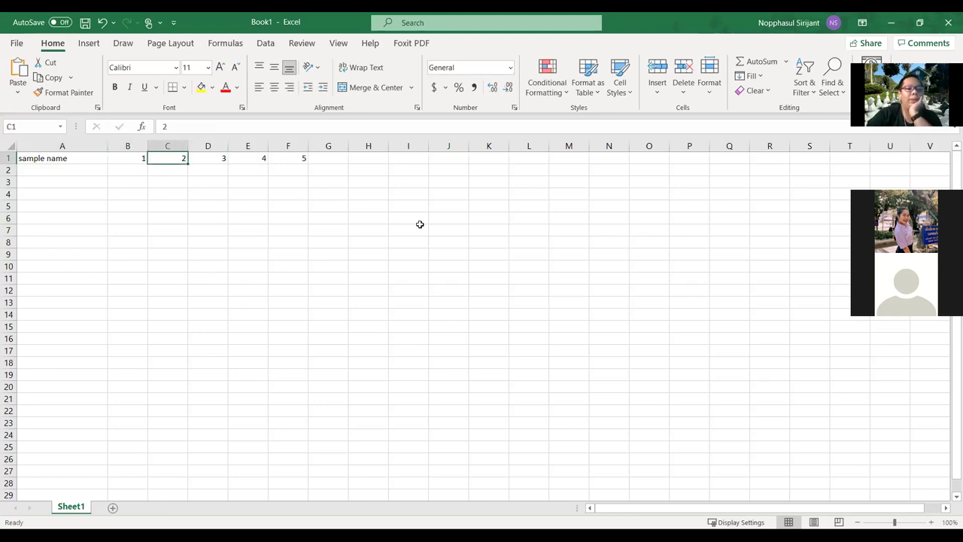
{"action": "key", "text": "Left"}
{"action": "key", "text": "Left"}
{"action": "key", "text": "Down"}
{"action": "key", "text": "Up"}
{"action": "key", "text": "Right"}
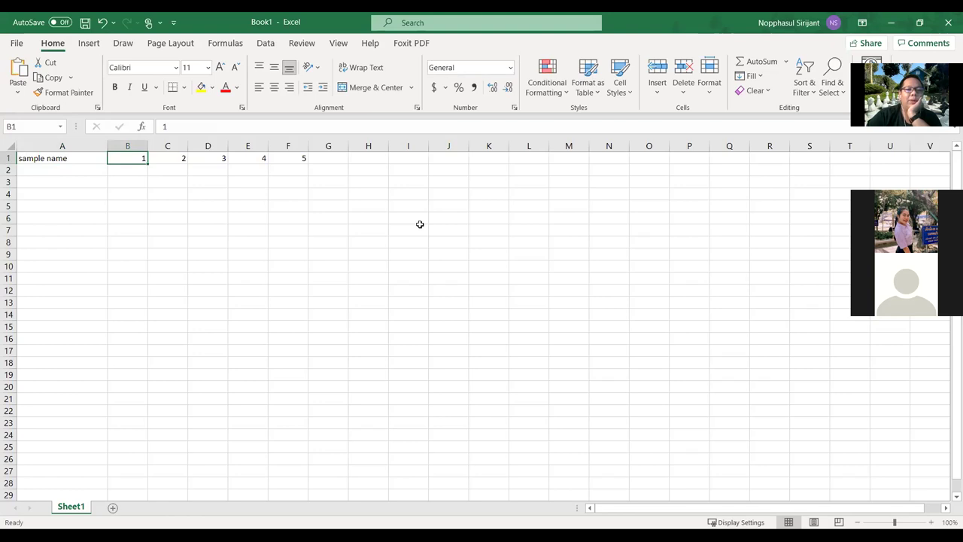
{"action": "key", "text": "Right"}
{"action": "key", "text": "Right"}
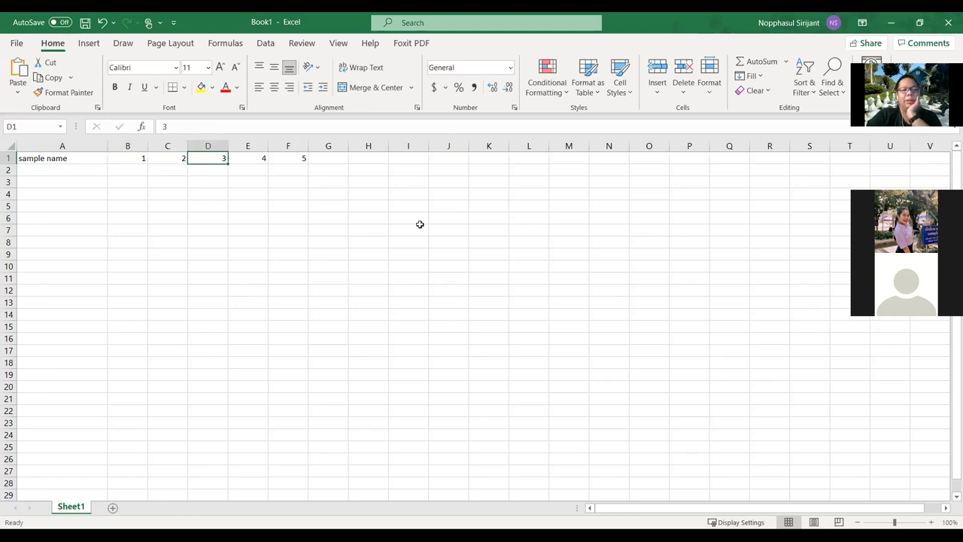
{"action": "key", "text": "Right"}
{"action": "key", "text": "Right"}
{"action": "key", "text": "Left"}
{"action": "key", "text": "Right"}
{"action": "key", "text": "Left"}
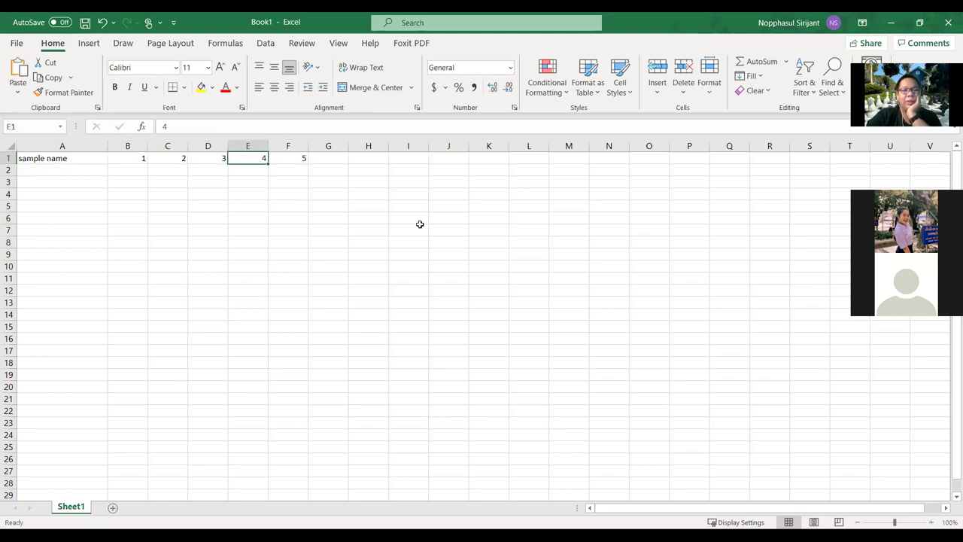
Enter the header "average" in cell G1
{"action": "key", "text": "Right"}
{"action": "key", "text": "Right"}
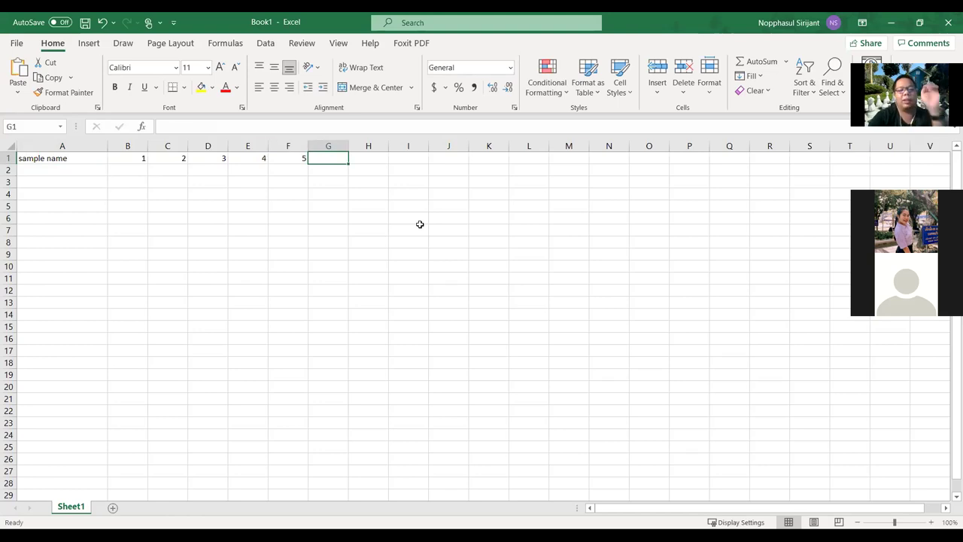
{"action": "type", "text": "average"}
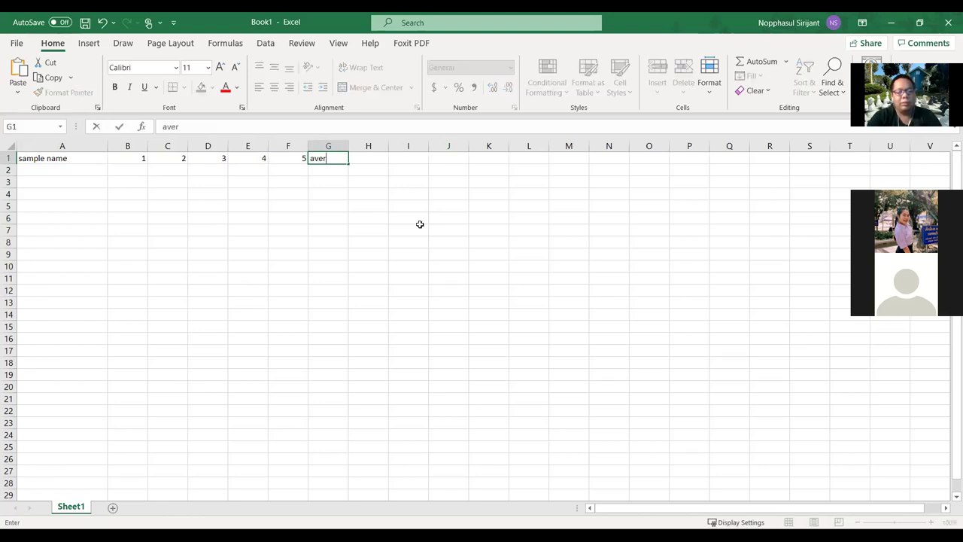
{"action": "key", "text": "Return"}
Enter "sample A" in cell A2 as the first entry under sample name
{"action": "key", "text": "Left"}
{"action": "key", "text": "Left"}
{"action": "key", "text": "Left"}
{"action": "key", "text": "Left"}
{"action": "key", "text": "Left"}
{"action": "key", "text": "Left"}
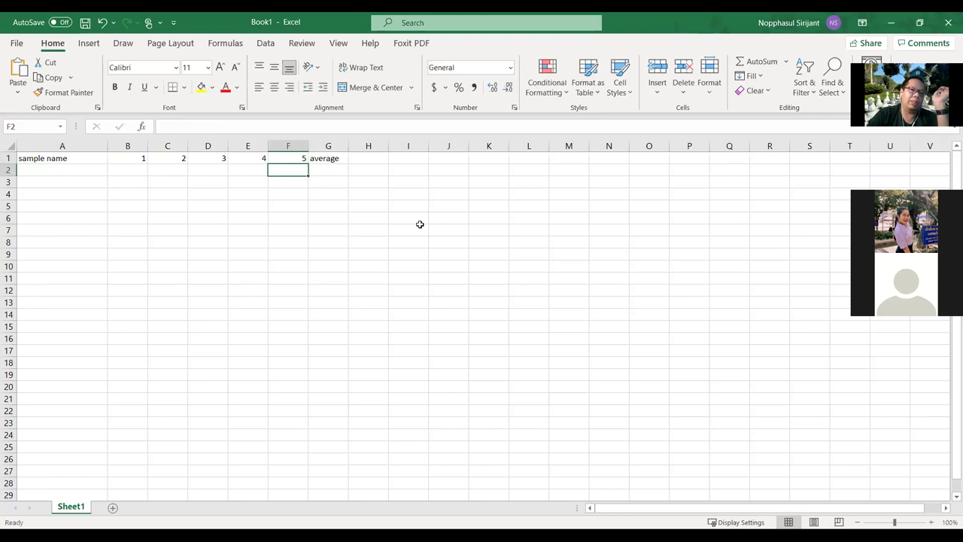
{"action": "type", "text": "sample "}
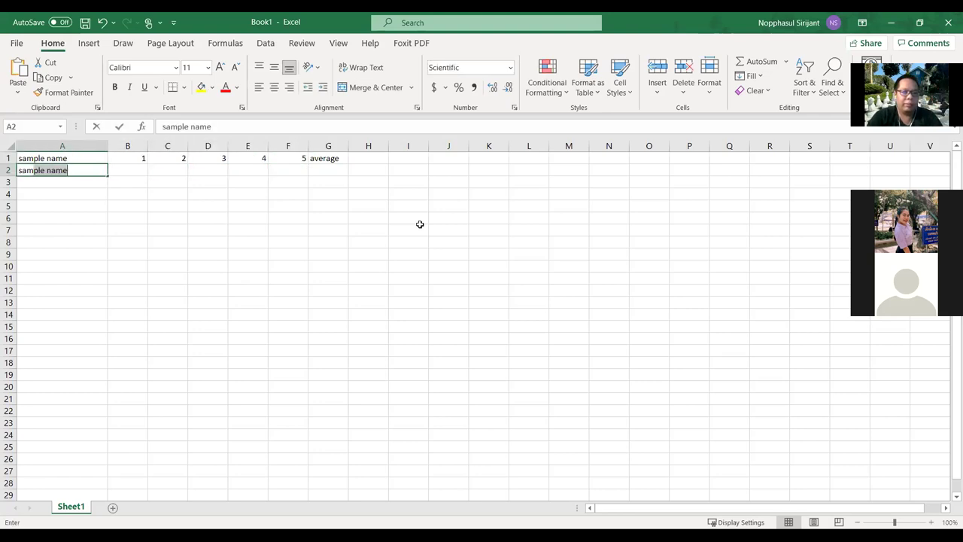
{"action": "type", "text": "A"}
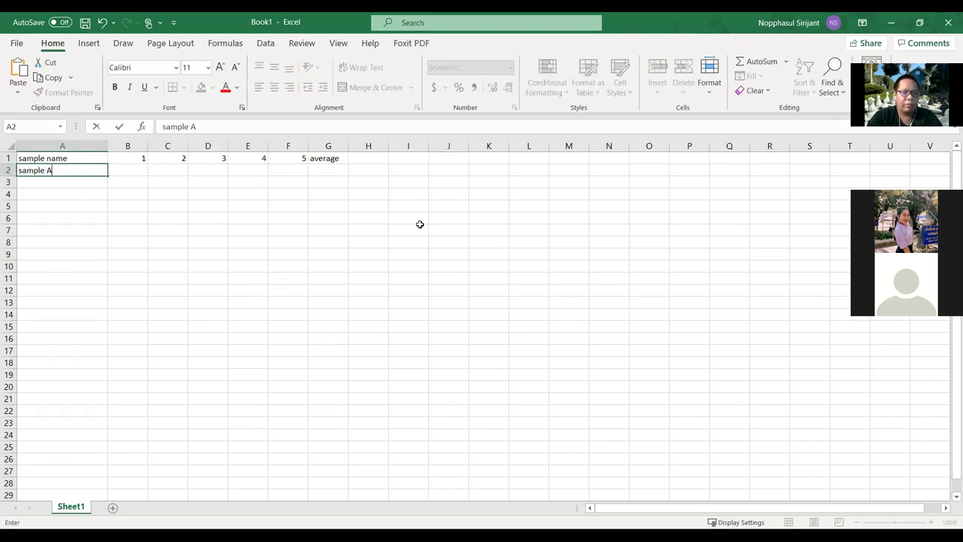
{"action": "key", "text": "Tab"}
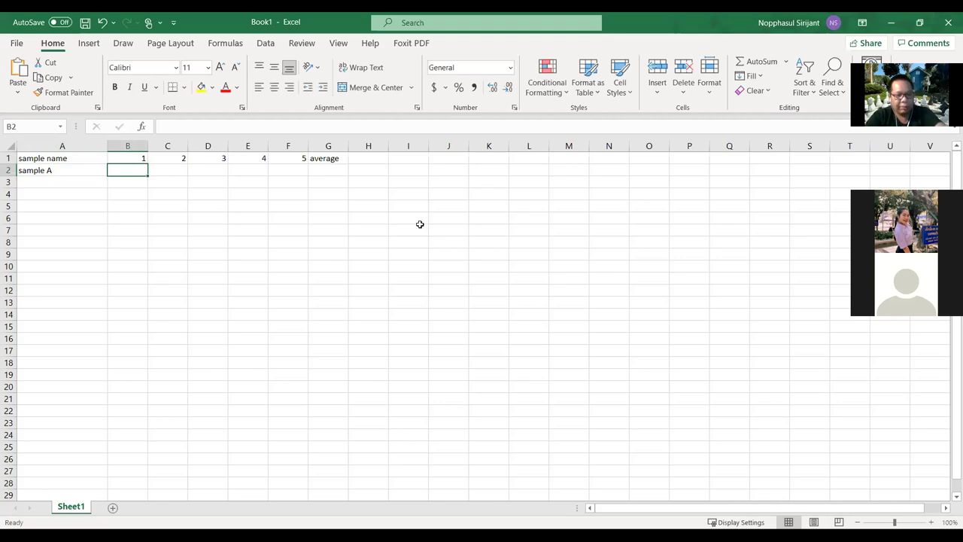
Enter the sample A measurements 32.5, 33.4 and 33.8 in cells B2 to D2
{"action": "type", "text": "32.5"}
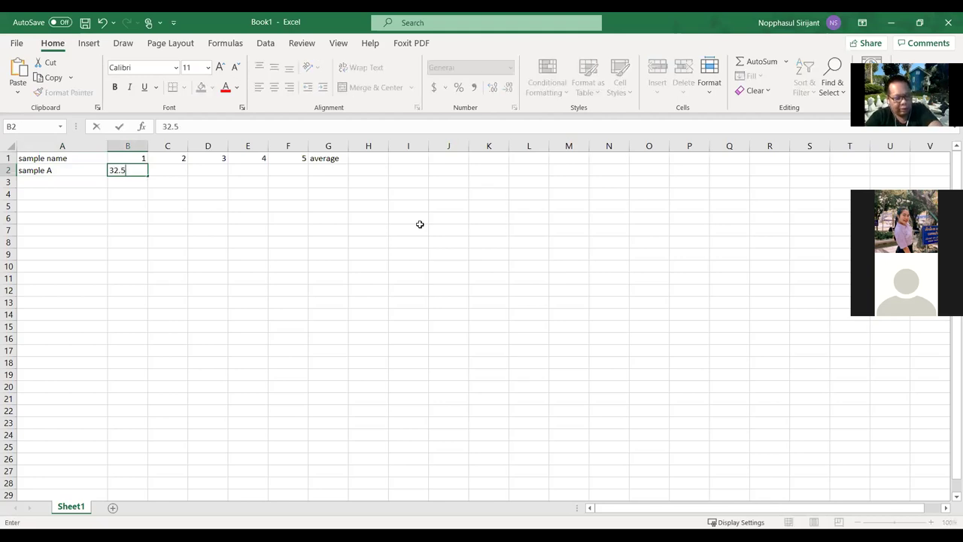
{"action": "key", "text": "Tab"}
{"action": "type", "text": "33.4"}
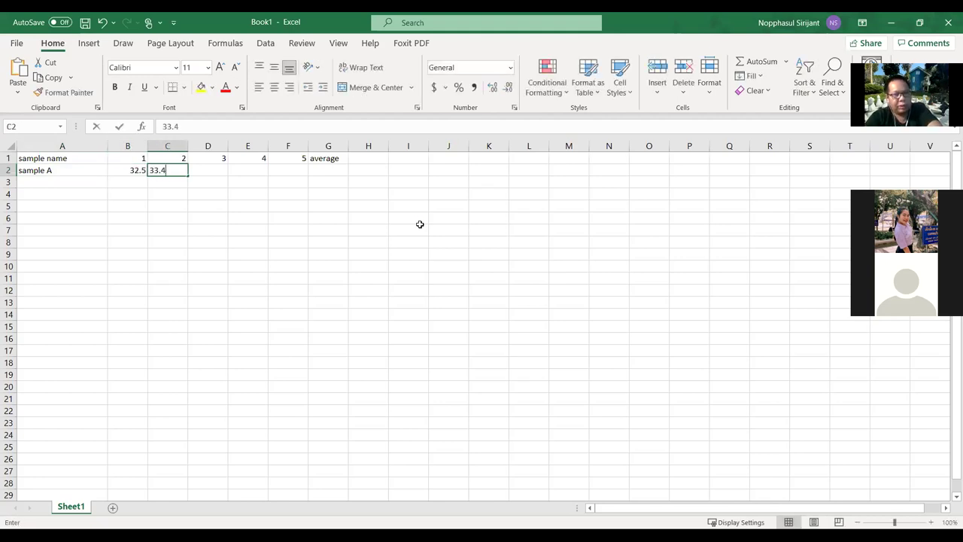
{"action": "key", "text": "Tab"}
{"action": "type", "text": "33.8"}
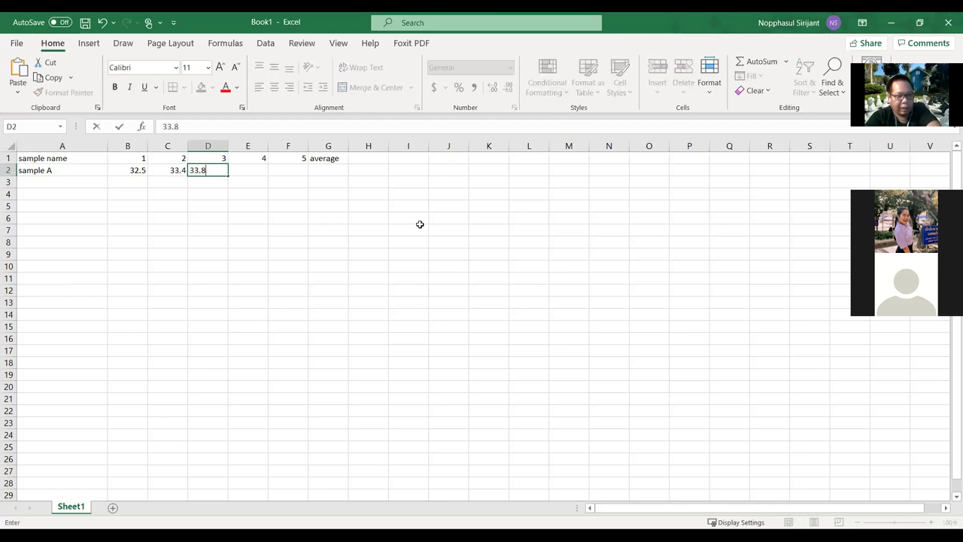
{"action": "key", "text": "Tab"}
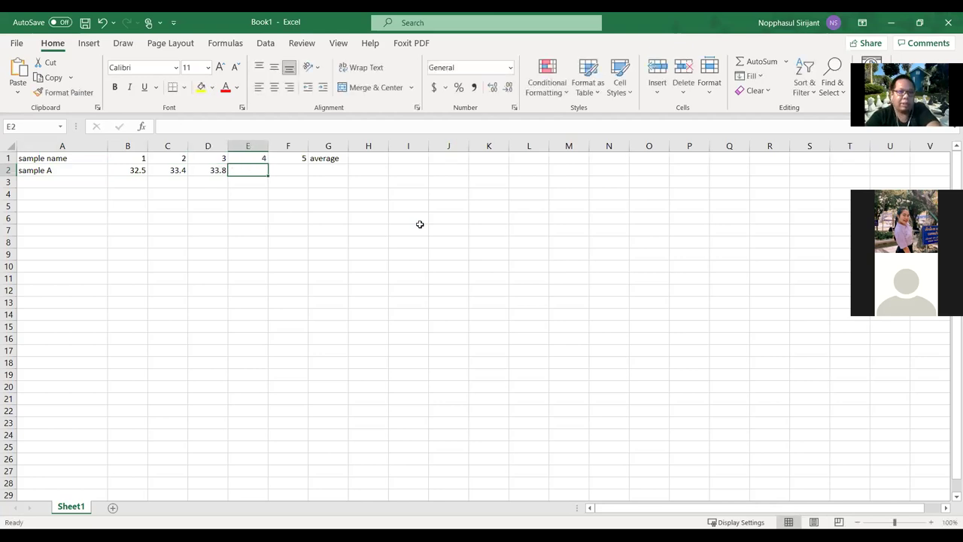
Clear the headers 4 and 5 from cells E1 and F1
{"action": "key", "text": "Up"}
{"action": "key", "text": "shift+Right"}
{"action": "key", "text": "Delete"}
Move the "average" header from G1 to E1, directly beside the third measurement column
{"action": "key", "text": "Right"}
{"action": "key", "text": "Right"}
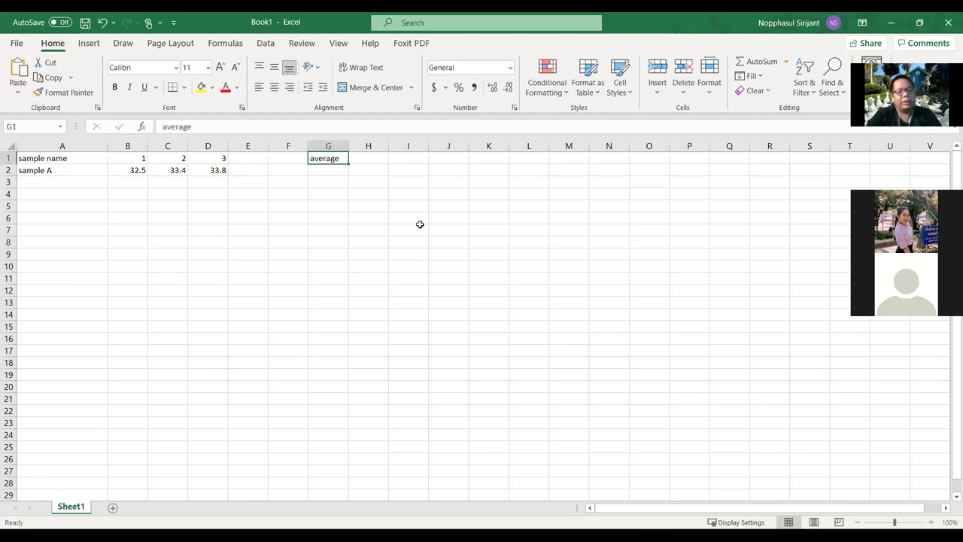
{"action": "key", "text": "ctrl+x"}
{"action": "key", "text": "Left"}
{"action": "key", "text": "Left"}
{"action": "key", "text": "ctrl+v"}
{"action": "key", "text": "Return"}
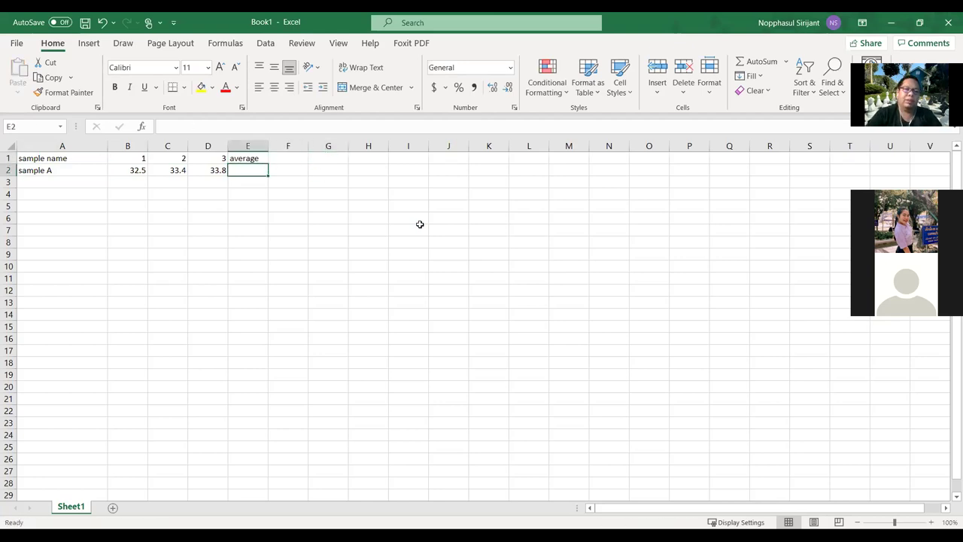
Calculate the sample A average in E2 with the formula =average(B2:D2)
{"action": "type", "text": "=a"}
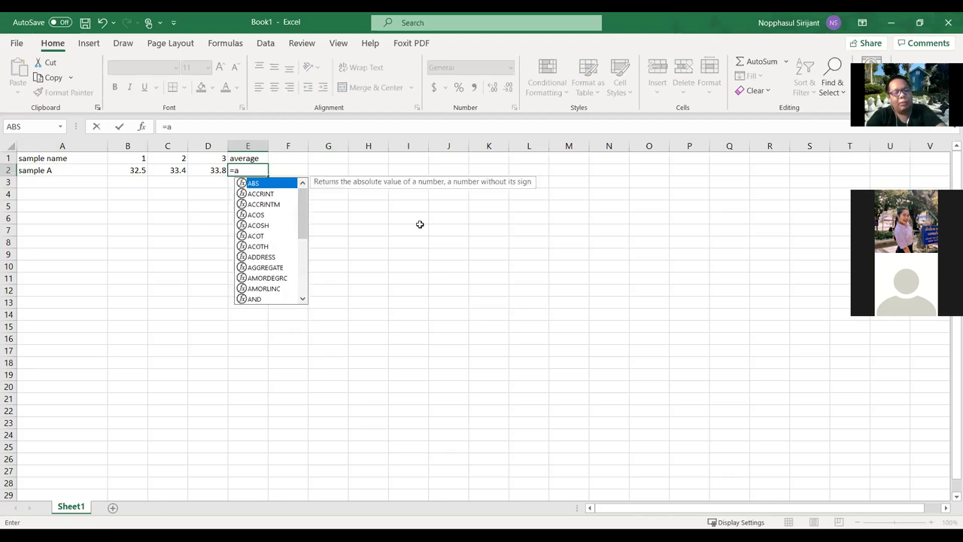
{"action": "type", "text": "verage("}
{"action": "key", "text": "Left"}
{"action": "key", "text": "Left"}
{"action": "key", "text": "Left"}
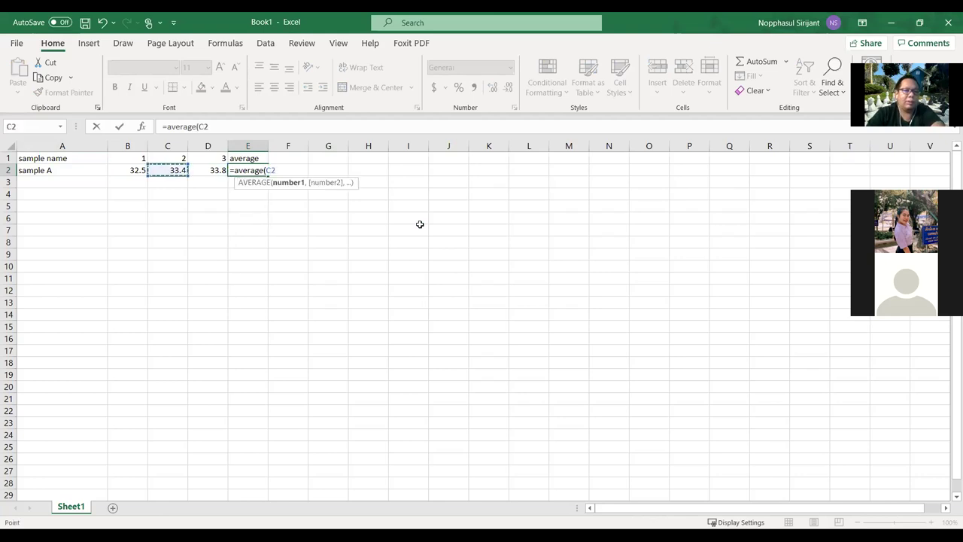
{"action": "key", "text": "shift+Right"}
{"action": "key", "text": "shift+Right"}
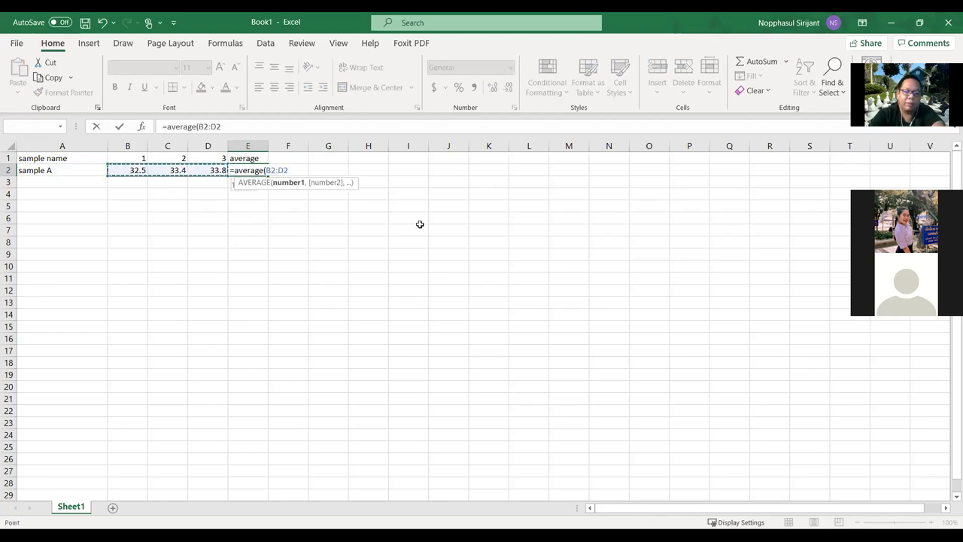
{"action": "type", "text": ")"}
{"action": "key", "text": "Return"}
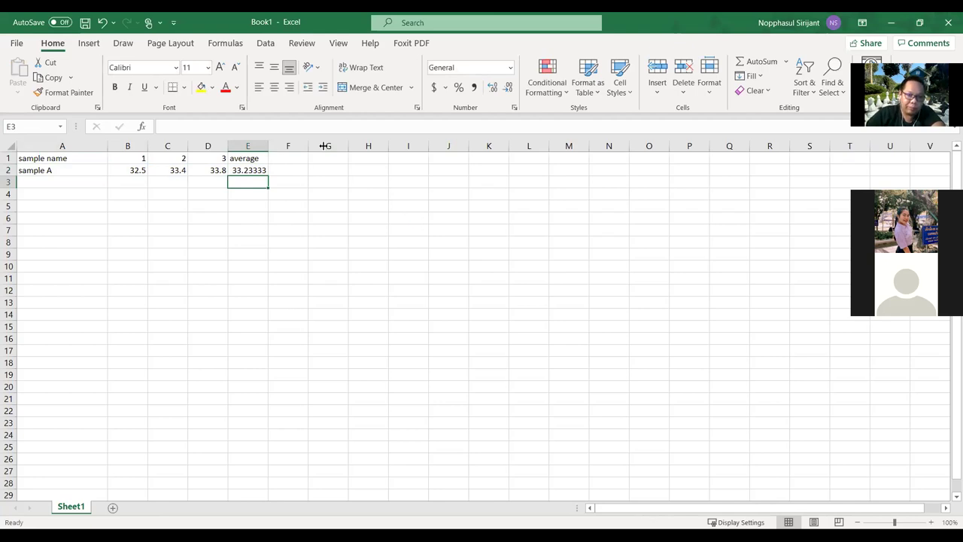
Widen column E so that more digits of the average fit
{"action": "key", "text": "alt+h"}
{"action": "key", "text": "o"}
{"action": "key", "text": "i"}
{"action": "left_click_drag", "start_coordinate": [326, 144], "coordinate": [298, 143]}
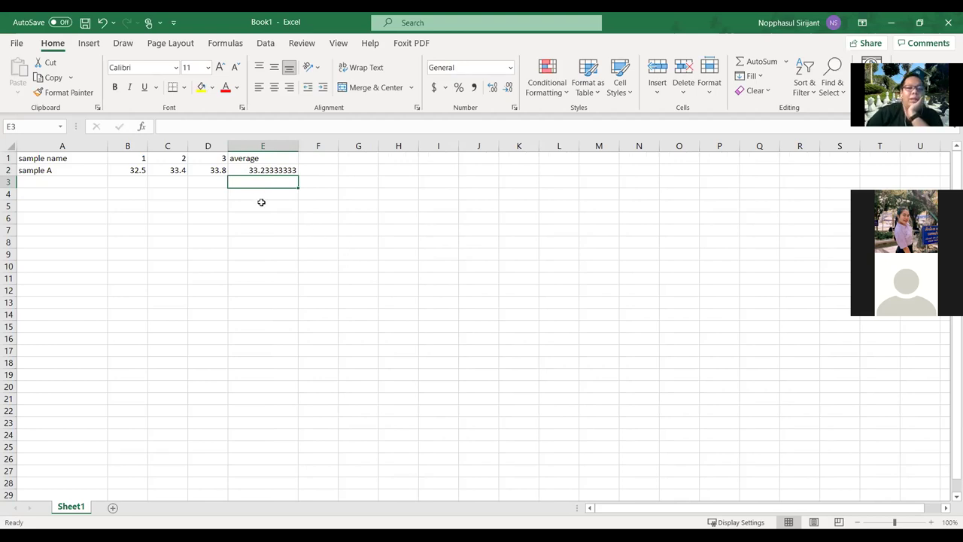
Reduce the decimals displayed for the average in E2 to a whole number
{"action": "left_click", "coordinate": [274, 172]}
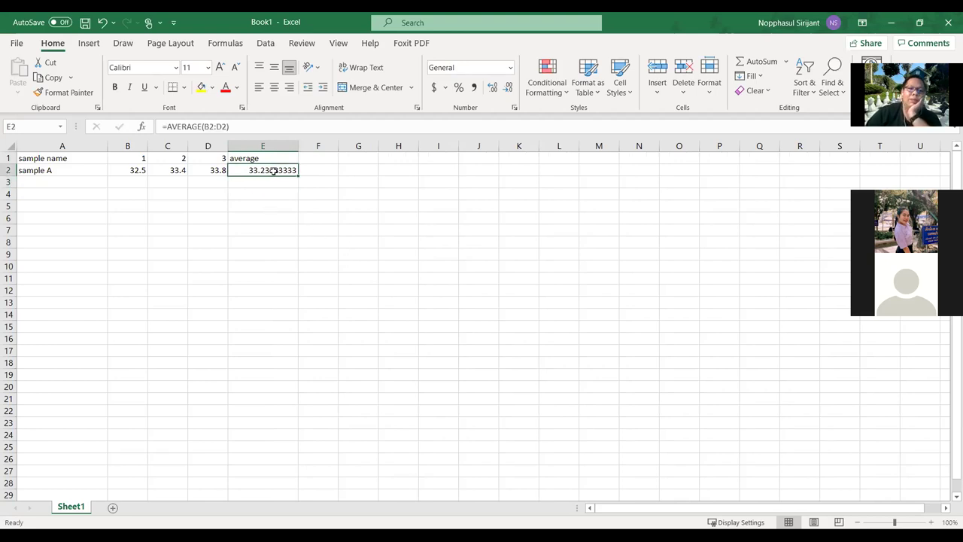
{"action": "left_click", "coordinate": [507, 88]}
{"action": "left_click", "coordinate": [507, 88]}
{"action": "left_click", "coordinate": [508, 88]}
{"action": "left_click", "coordinate": [508, 88]}
{"action": "left_click", "coordinate": [508, 88]}
{"action": "left_click", "coordinate": [508, 88]}
{"action": "left_click", "coordinate": [508, 88]}
{"action": "left_click", "coordinate": [508, 88]}
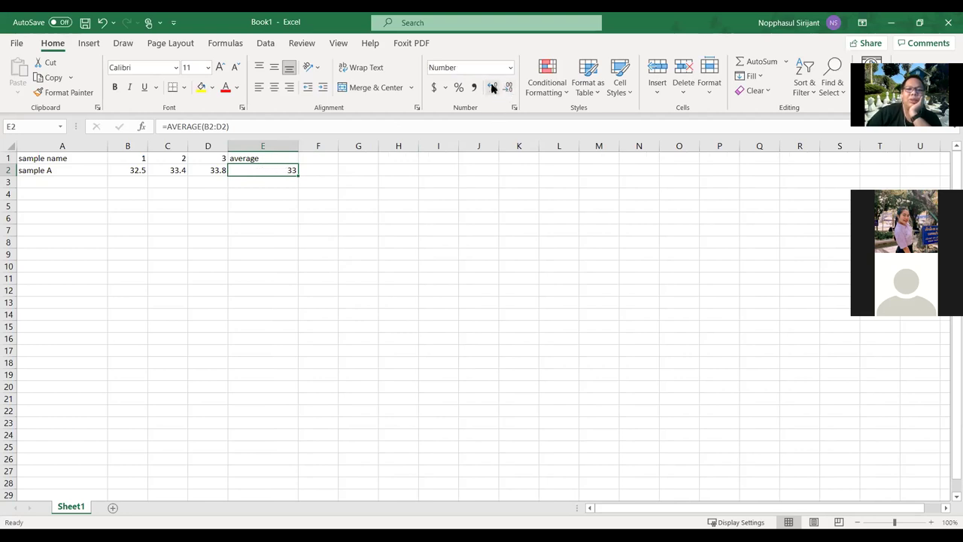
Increase the average in E2 to 16 displayed decimal places and widen column E to fit the full number
{"action": "left_click", "coordinate": [492, 88]}
{"action": "left_click", "coordinate": [492, 88]}
{"action": "left_click", "coordinate": [492, 88]}
{"action": "left_click", "coordinate": [491, 88]}
{"action": "left_click", "coordinate": [492, 88]}
{"action": "left_click", "coordinate": [492, 88]}
{"action": "left_click", "coordinate": [491, 88]}
{"action": "left_click", "coordinate": [492, 88]}
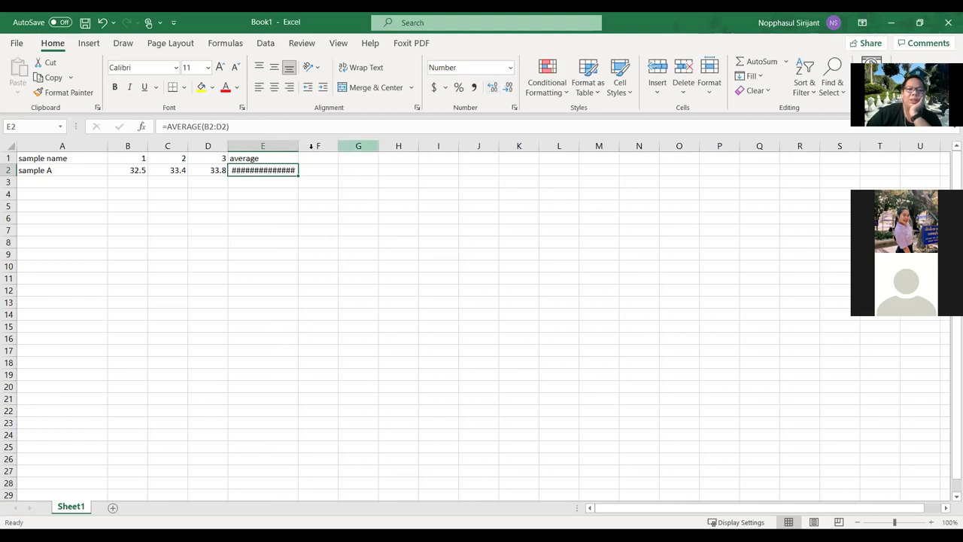
{"action": "left_click_drag", "start_coordinate": [306, 146], "coordinate": [413, 147]}
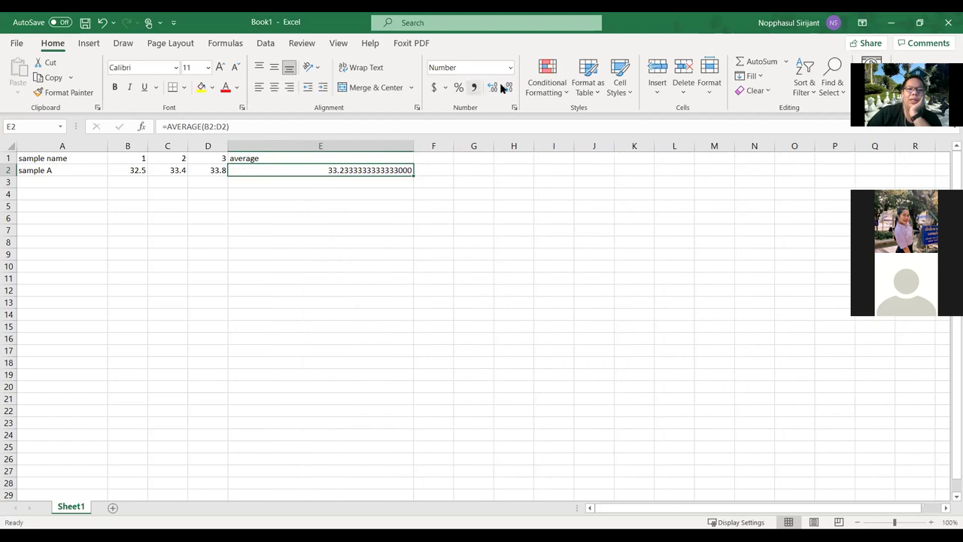
Extend the average in E2 with further displayed decimal places beyond the sixteenth
{"action": "left_click", "coordinate": [492, 88]}
{"action": "left_click", "coordinate": [492, 88]}
{"action": "left_click", "coordinate": [492, 88]}
{"action": "left_click", "coordinate": [493, 88]}
{"action": "left_click", "coordinate": [493, 88]}
{"action": "left_click", "coordinate": [493, 88]}
{"action": "left_click", "coordinate": [493, 88]}
{"action": "left_click", "coordinate": [493, 88]}
{"action": "left_click", "coordinate": [493, 88]}
{"action": "left_click", "coordinate": [492, 88]}
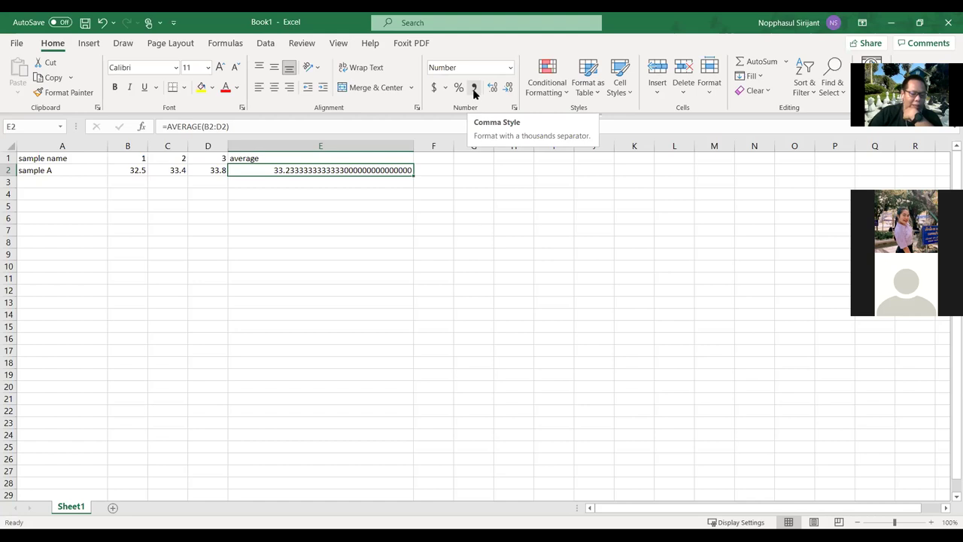
Reduce the average in E2 to one displayed decimal place and narrow column E to suit the short value
{"action": "left_click", "coordinate": [134, 170]}
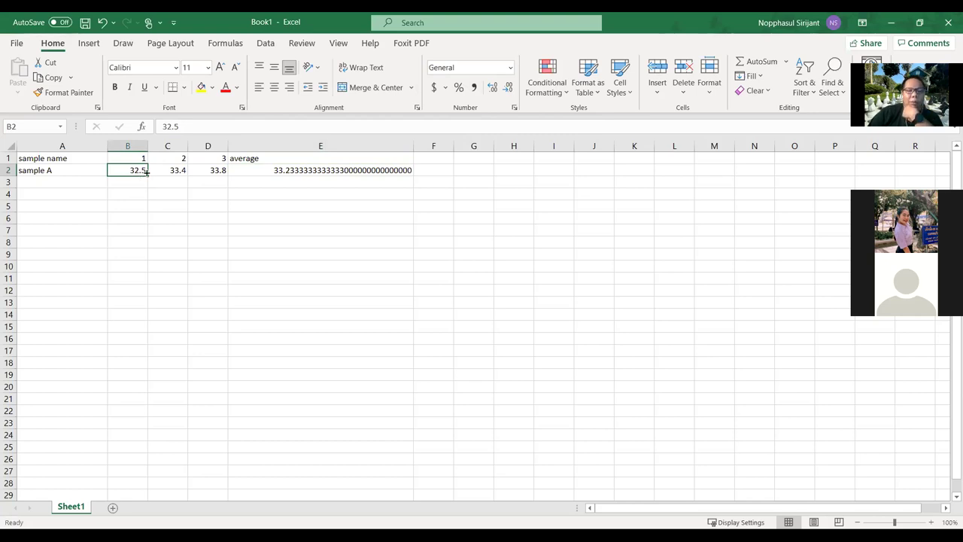
{"action": "left_click", "coordinate": [264, 168]}
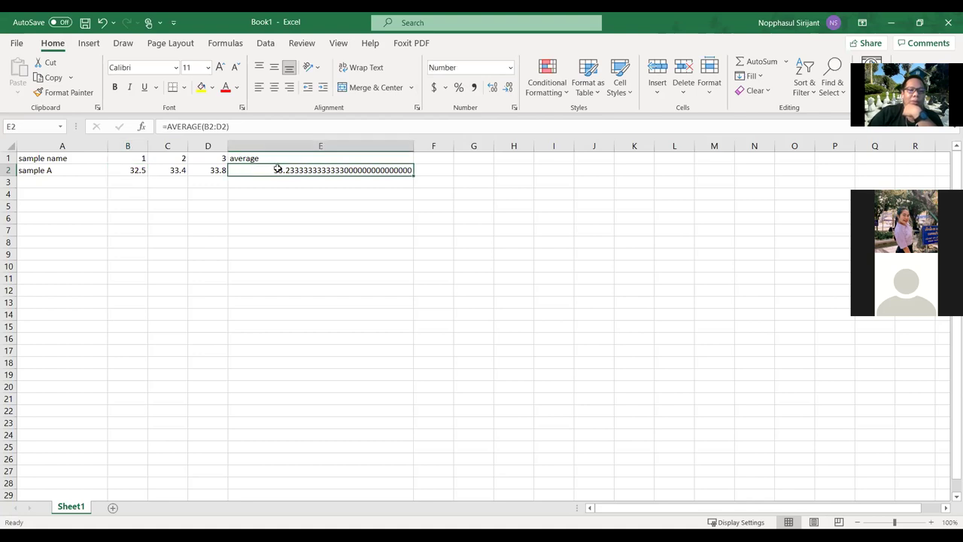
{"action": "left_click", "coordinate": [507, 88]}
{"action": "left_click", "coordinate": [508, 89]}
{"action": "left_click", "coordinate": [508, 89]}
{"action": "left_click", "coordinate": [508, 89]}
{"action": "left_click", "coordinate": [508, 89]}
{"action": "left_click", "coordinate": [507, 89]}
{"action": "left_click", "coordinate": [507, 89]}
{"action": "left_click", "coordinate": [508, 89]}
{"action": "left_click", "coordinate": [508, 89]}
{"action": "left_click", "coordinate": [508, 89]}
{"action": "left_click", "coordinate": [507, 89]}
{"action": "left_click", "coordinate": [508, 89]}
{"action": "left_click", "coordinate": [507, 89]}
{"action": "left_click", "coordinate": [507, 89]}
{"action": "left_click", "coordinate": [508, 89]}
{"action": "left_click", "coordinate": [508, 88]}
{"action": "left_click", "coordinate": [507, 89]}
{"action": "left_click", "coordinate": [508, 89]}
{"action": "left_click_drag", "start_coordinate": [412, 146], "coordinate": [277, 145]}
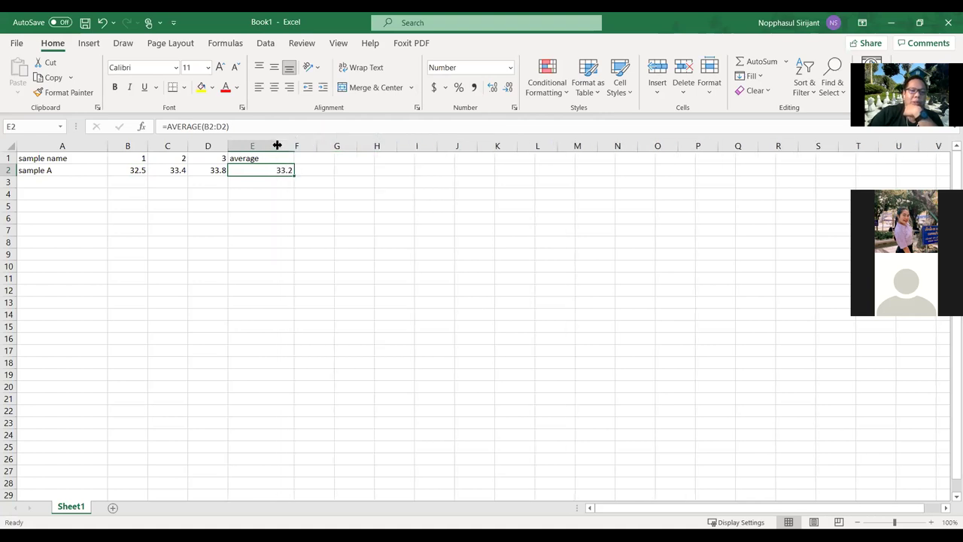
Display the average in E2 with two decimal places
{"action": "left_click", "coordinate": [281, 195]}
{"action": "left_click", "coordinate": [261, 169]}
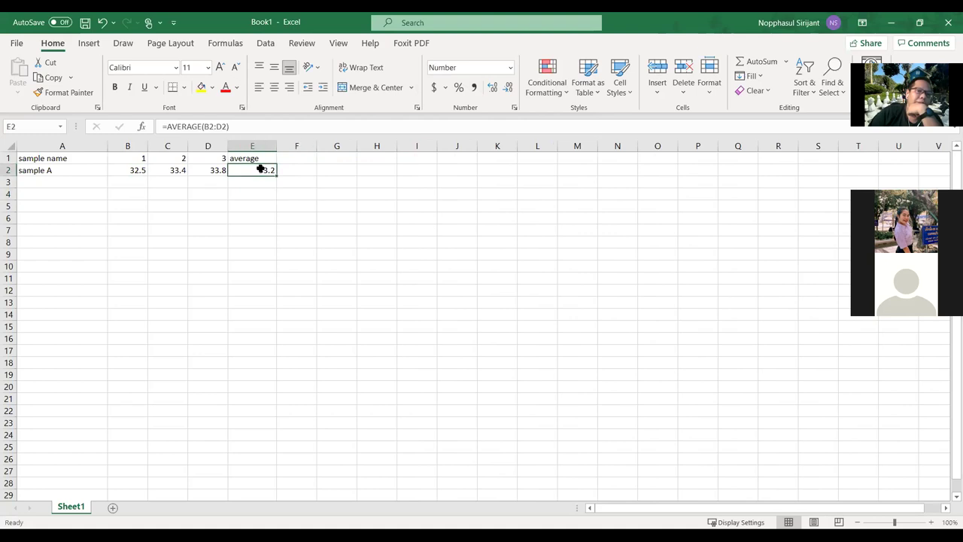
{"action": "left_click", "coordinate": [493, 88]}
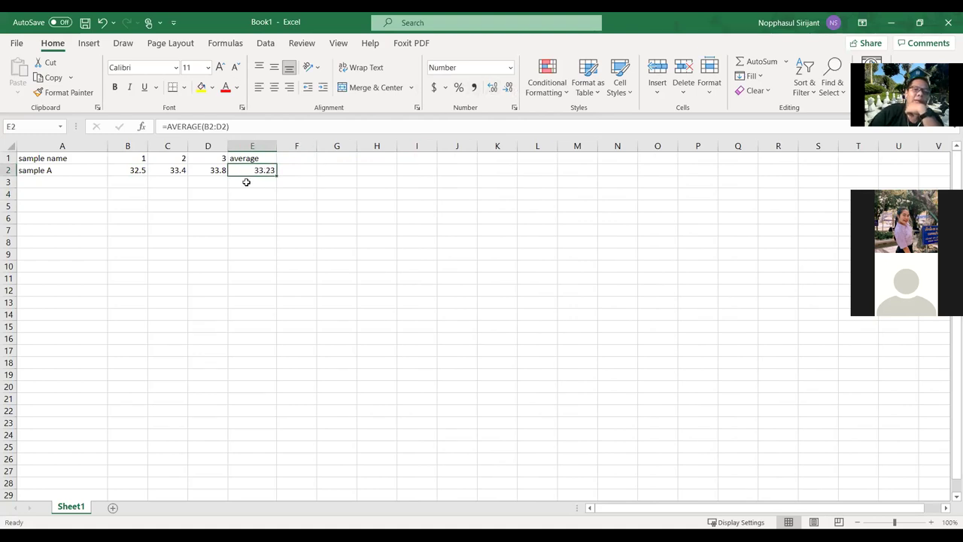
Set the average in E2 back to one decimal place, matching the precision of the measurements
{"action": "left_click", "coordinate": [135, 171]}
{"action": "left_click", "coordinate": [268, 171]}
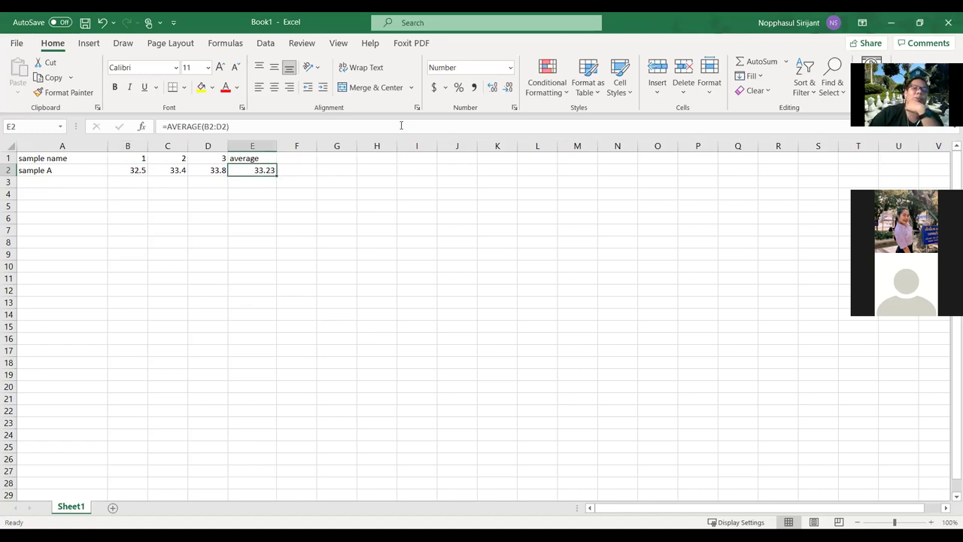
{"action": "left_click", "coordinate": [504, 88]}
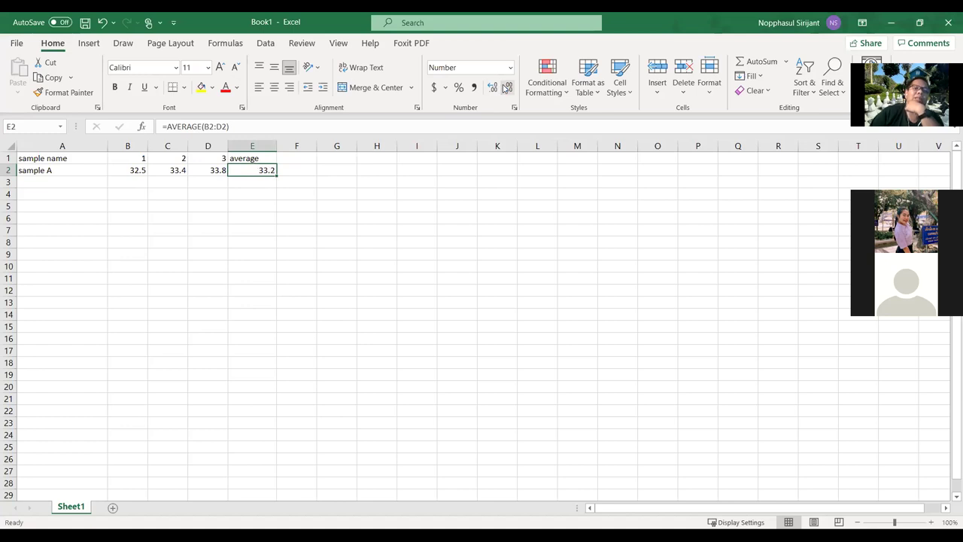
{"action": "left_click", "coordinate": [145, 182]}
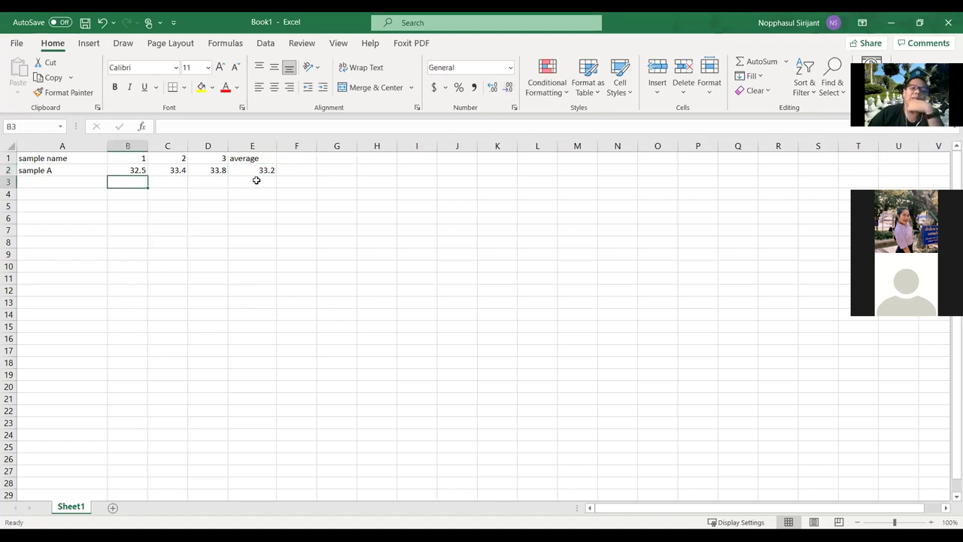
Enter the measurements 32.25, 33.42 and 34.10 in cells B3 to D3 as a second sample row
{"action": "type", "text": "3"}
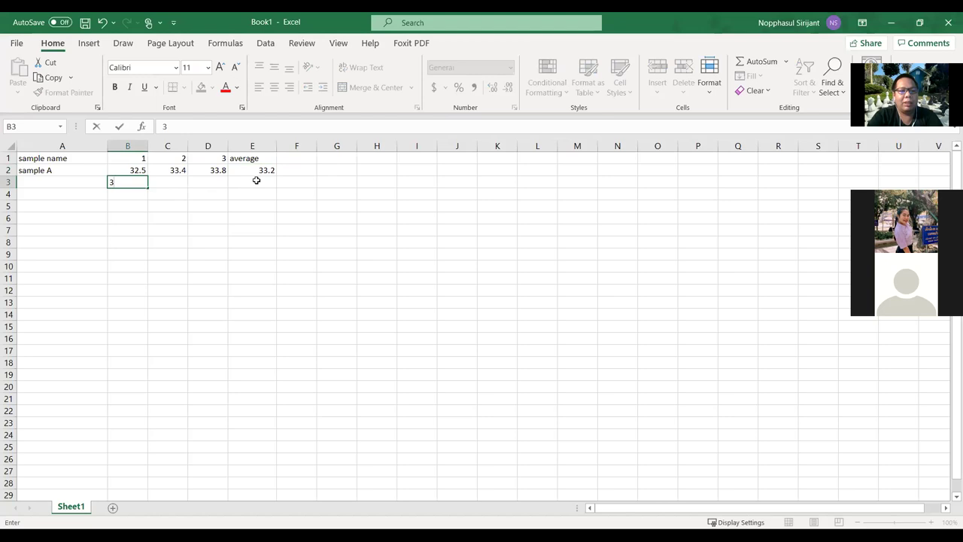
{"action": "type", "text": "2.25"}
{"action": "key", "text": "Tab"}
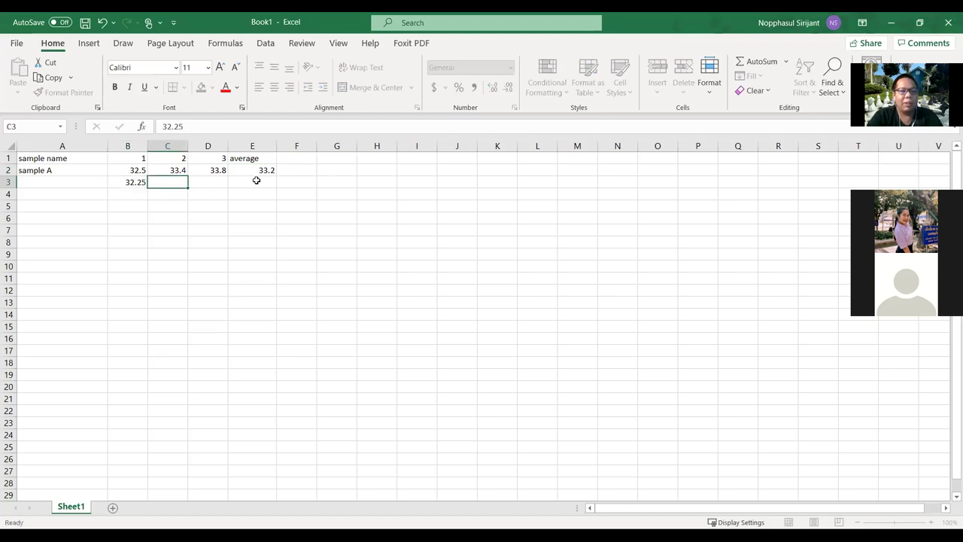
{"action": "type", "text": "33.42"}
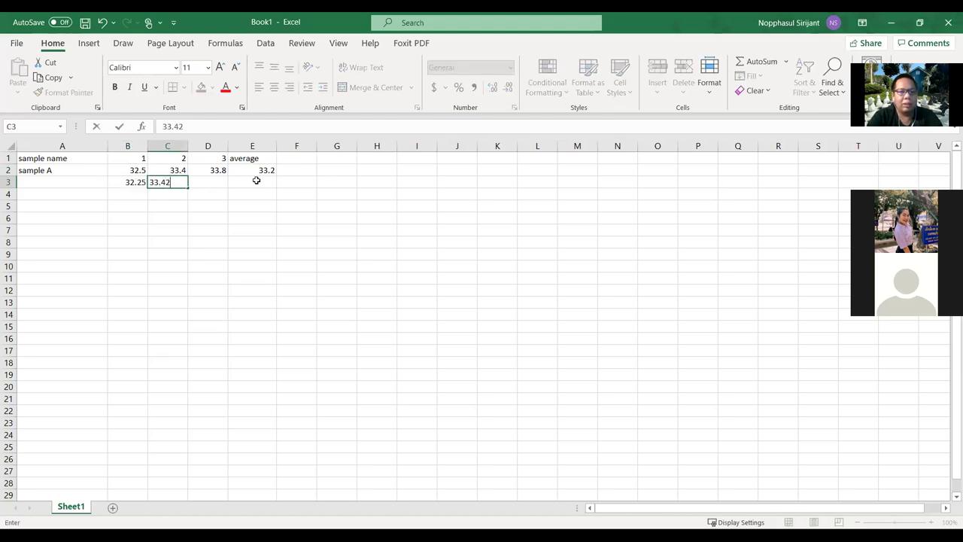
{"action": "key", "text": "Tab"}
{"action": "type", "text": "3"}
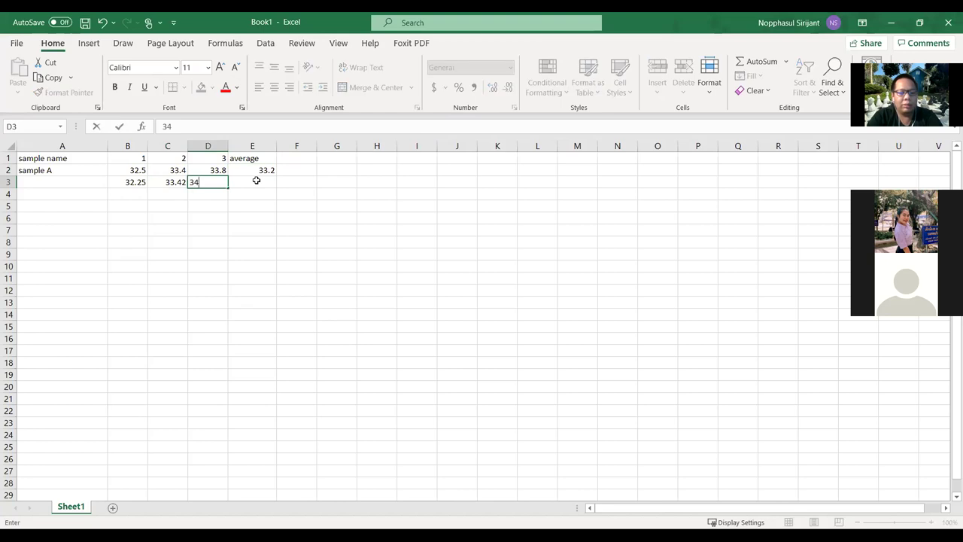
{"action": "type", "text": "4.10"}
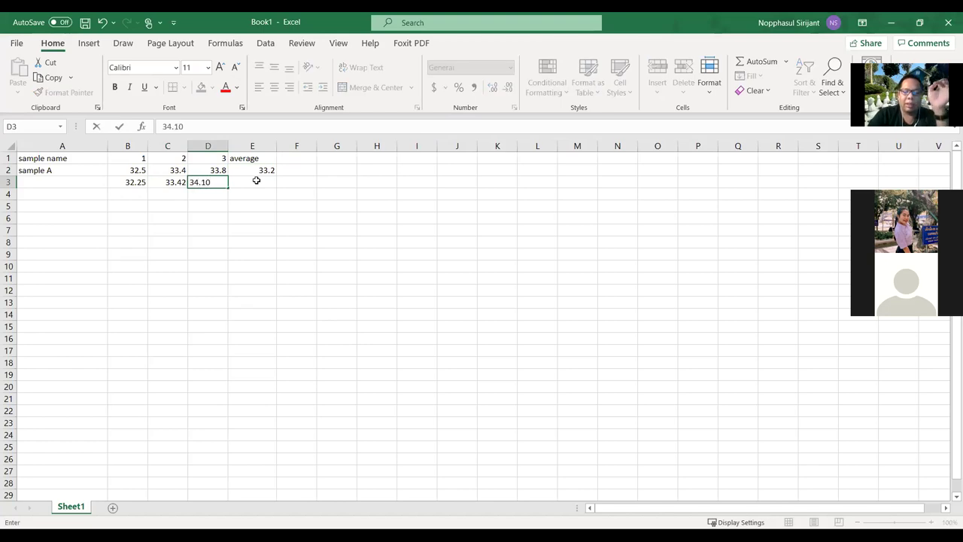
{"action": "key", "text": "Return"}
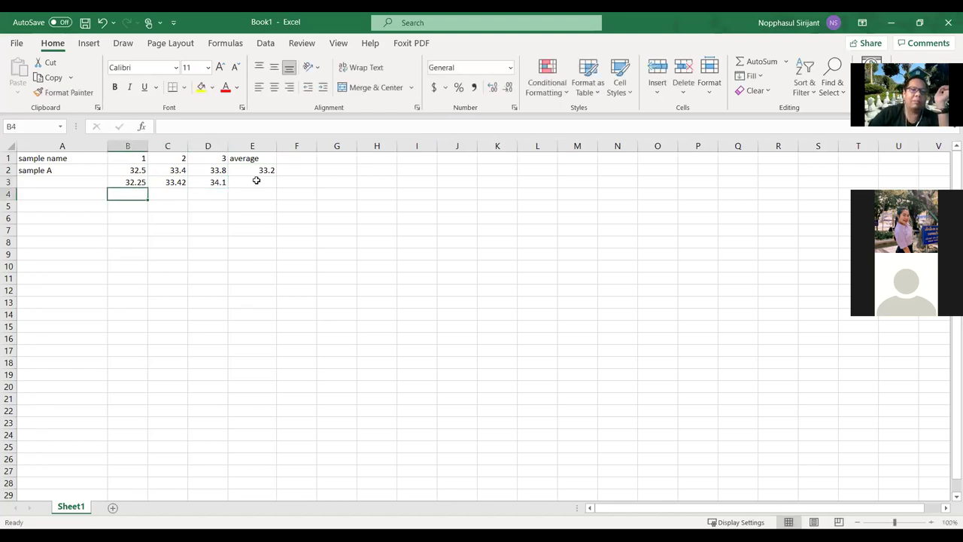
Display the third measurement in D3 with two decimal places and check the value stored in the cell
{"action": "left_click", "coordinate": [207, 183]}
{"action": "left_click", "coordinate": [507, 88]}
{"action": "left_click", "coordinate": [491, 89]}
{"action": "left_click", "coordinate": [491, 88]}
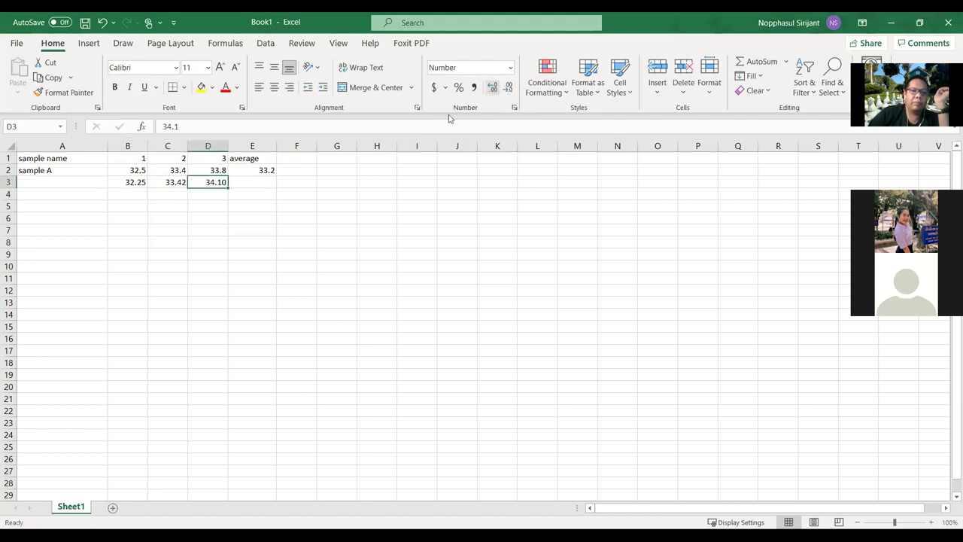
{"action": "left_click", "coordinate": [261, 183]}
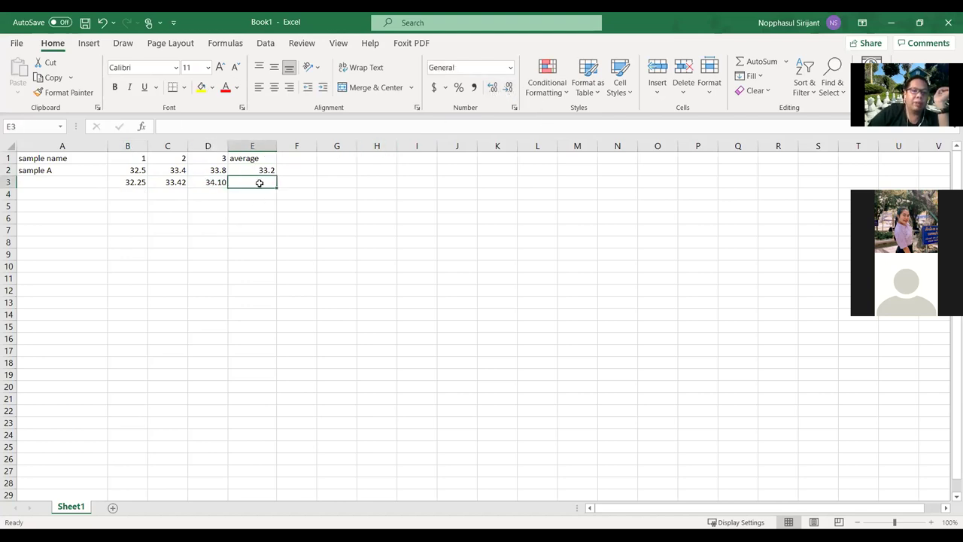
{"action": "left_click", "coordinate": [212, 186]}
{"action": "double_click", "coordinate": [212, 185]}
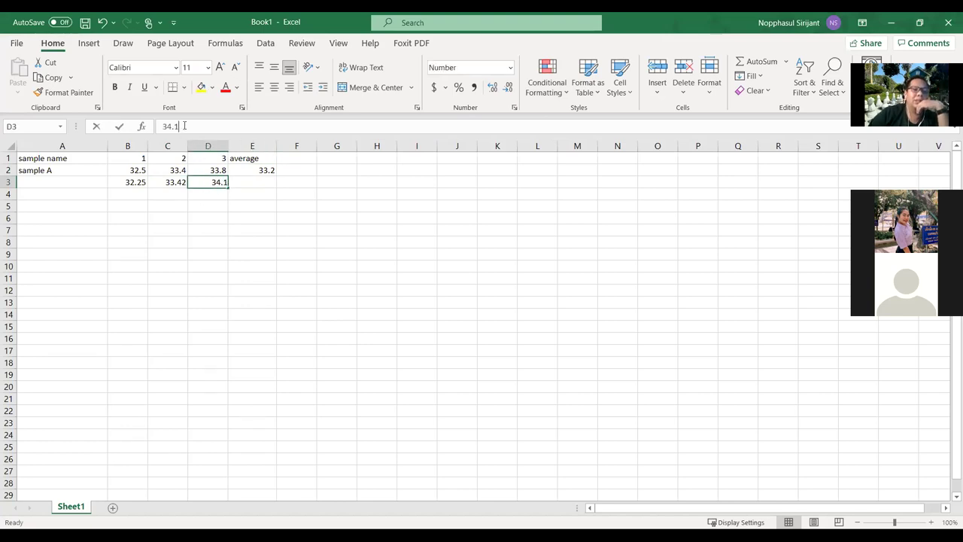
{"action": "left_click", "coordinate": [211, 196]}
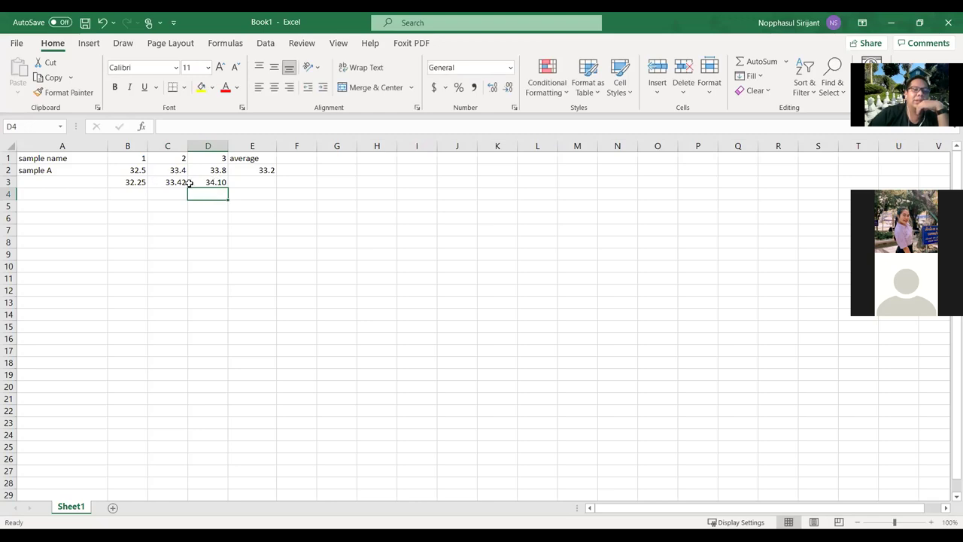
{"action": "left_click", "coordinate": [218, 183]}
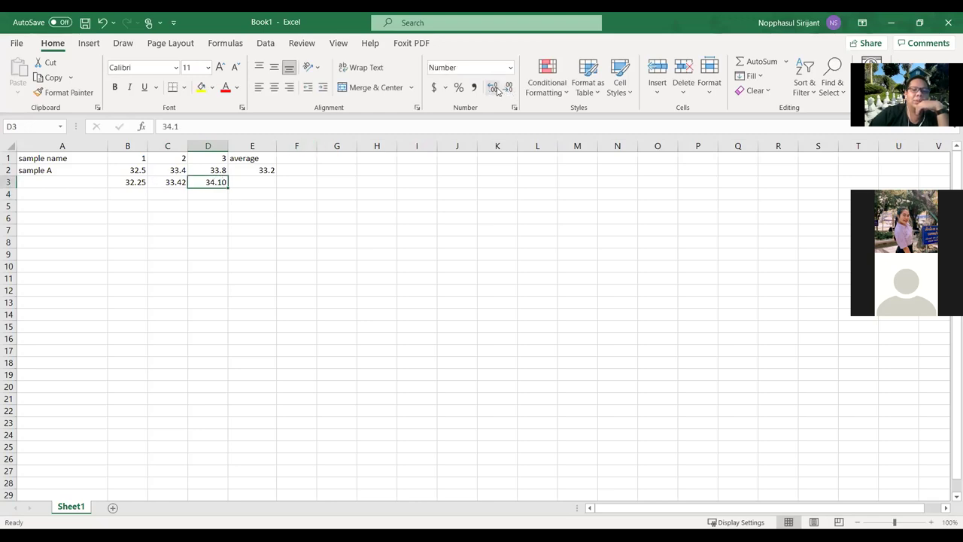
Fill the average formula from E2 down to E3 for the second row of measurements
{"action": "left_click", "coordinate": [267, 173]}
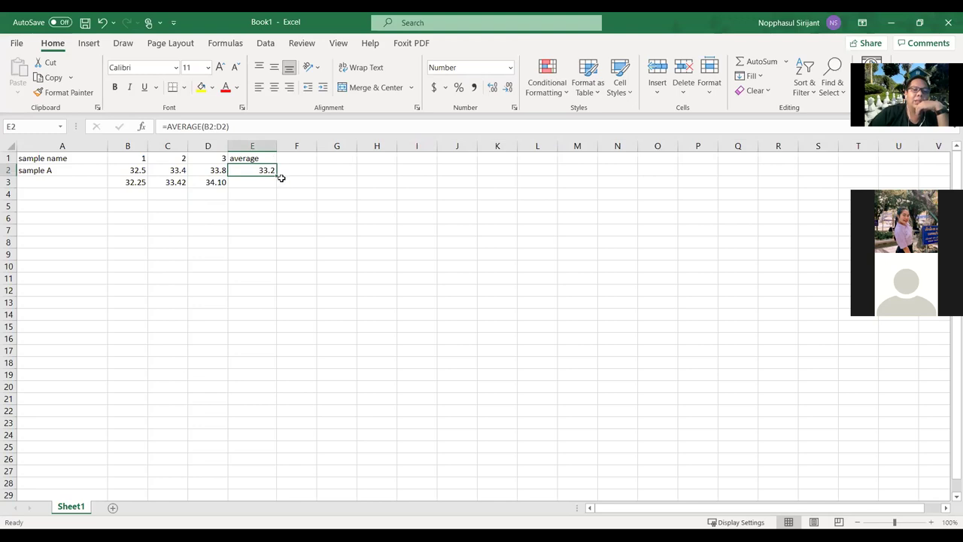
{"action": "left_click_drag", "start_coordinate": [277, 175], "coordinate": [271, 193]}
{"action": "left_click", "coordinate": [253, 216]}
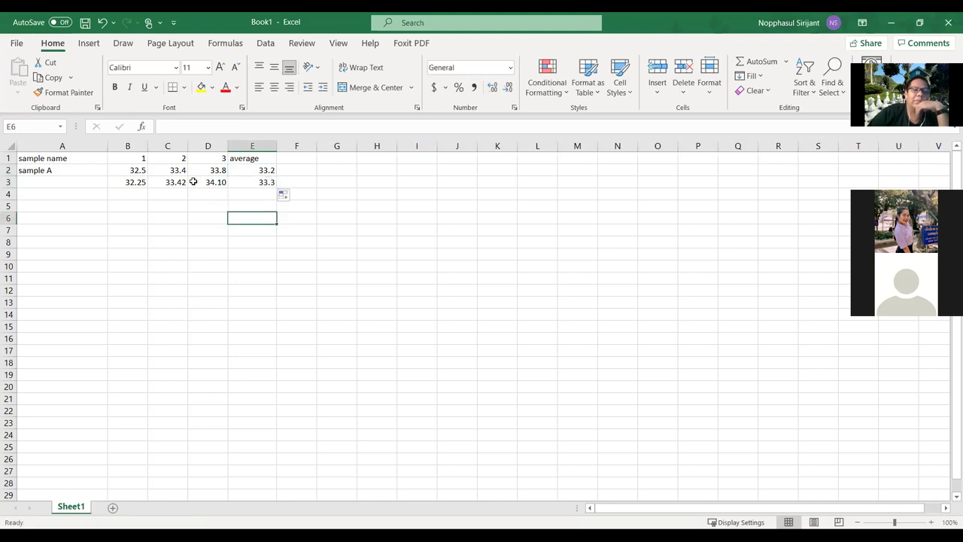
Display the average in E3 with two decimal places, matching the precision of the measurements in row 3
{"action": "left_click", "coordinate": [131, 182]}
{"action": "left_click", "coordinate": [171, 182]}
{"action": "left_click", "coordinate": [212, 183]}
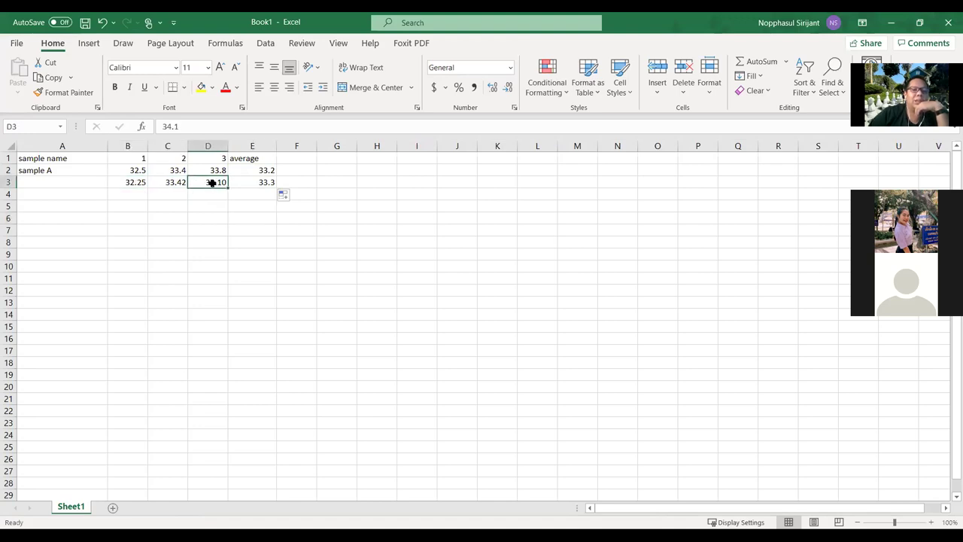
{"action": "left_click", "coordinate": [249, 181]}
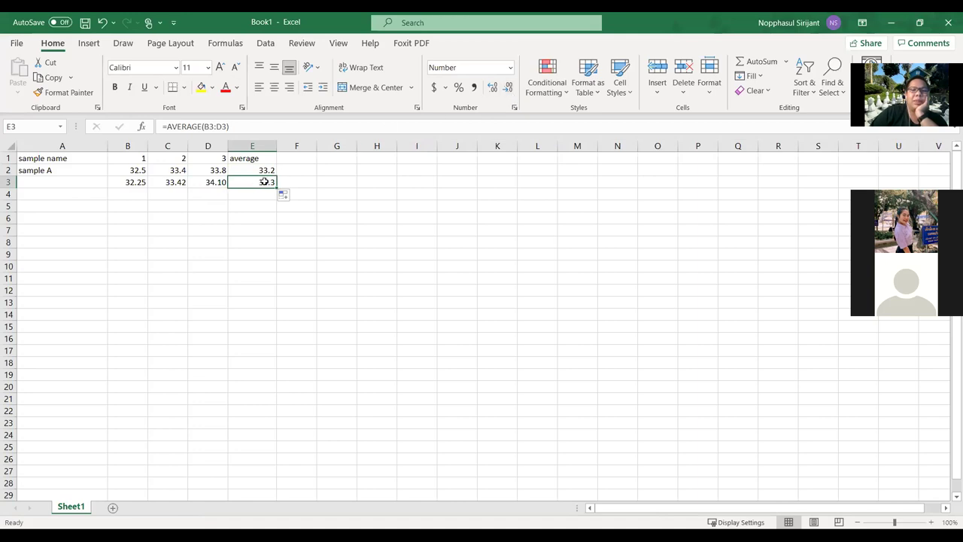
{"action": "left_click", "coordinate": [492, 87]}
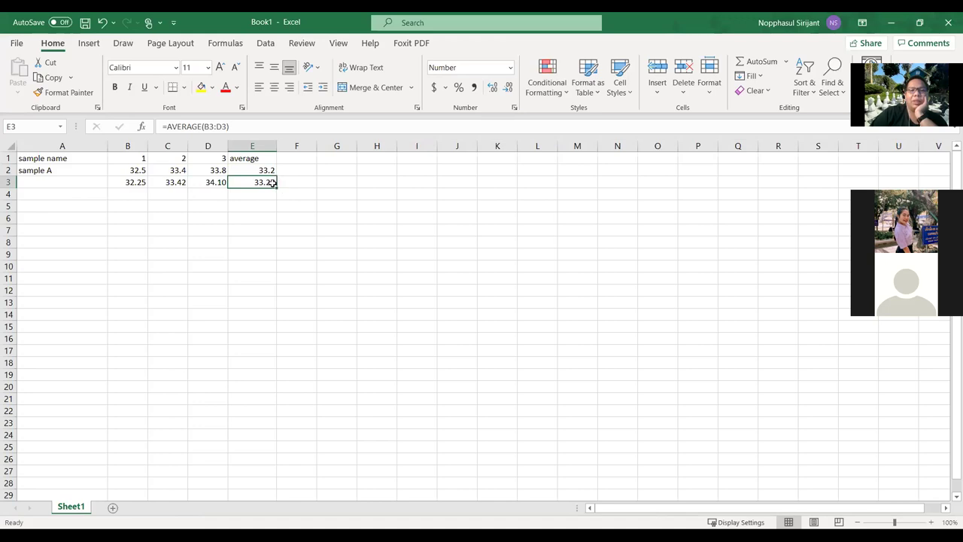
{"action": "left_click", "coordinate": [128, 182]}
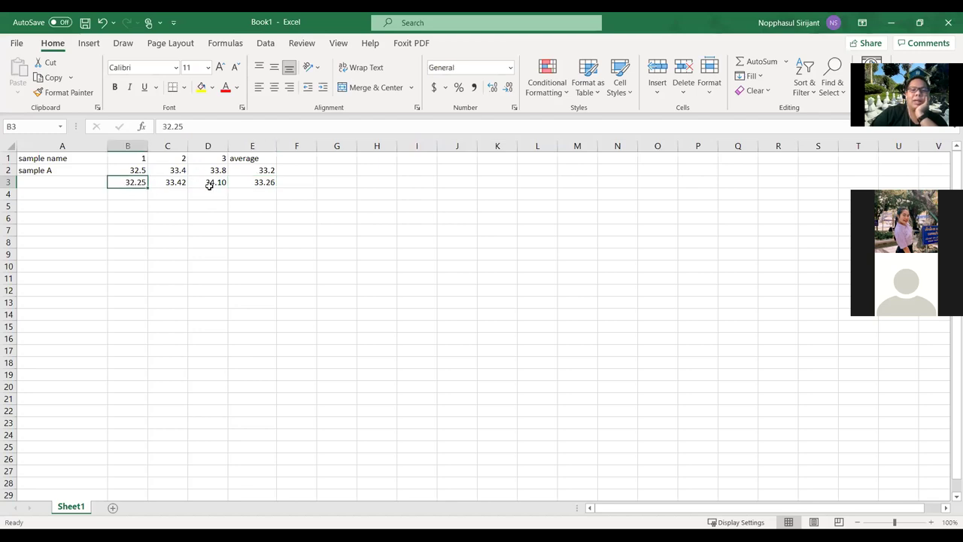
{"action": "left_click", "coordinate": [52, 180]}
{"action": "left_click", "coordinate": [293, 170]}
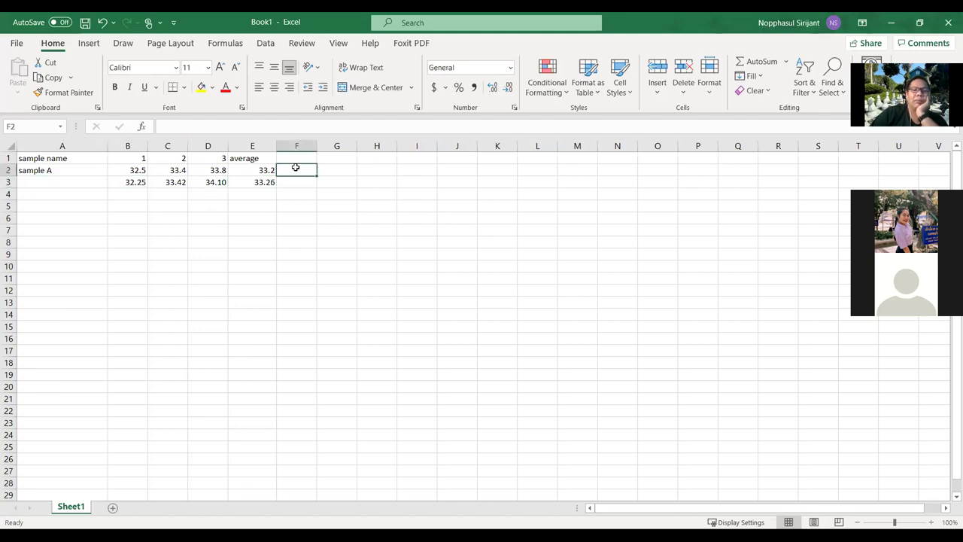